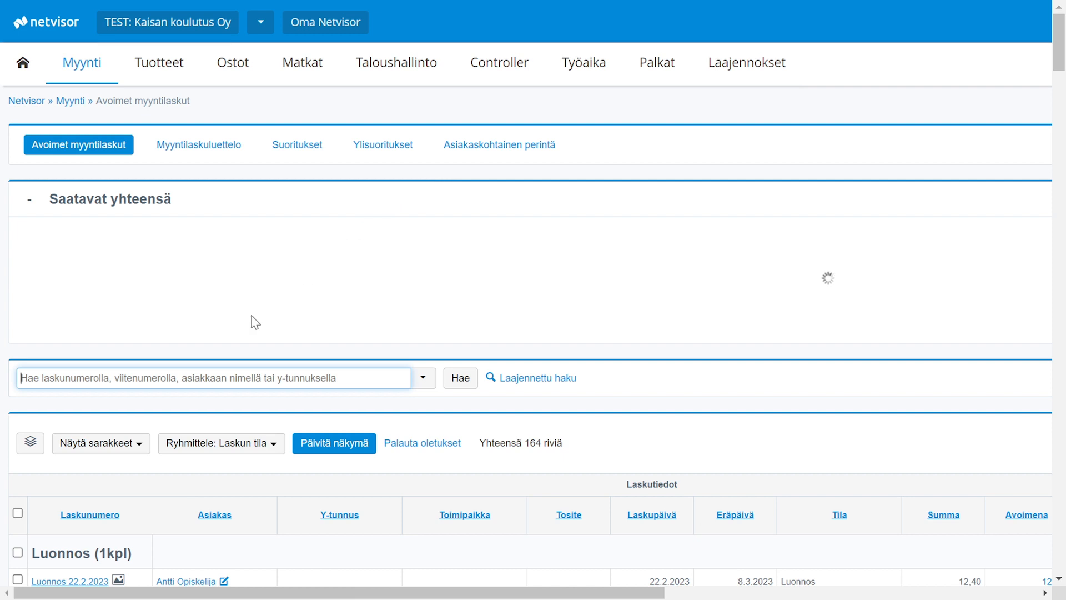
Inspect the row actions of unsent invoice 478 while it is selected, and clear its selection
{"action": "scroll", "coordinate": [216, 355], "scroll_direction": "down", "scroll_amount": 5}
{"action": "scroll", "coordinate": [216, 358], "scroll_direction": "down", "scroll_amount": 3}
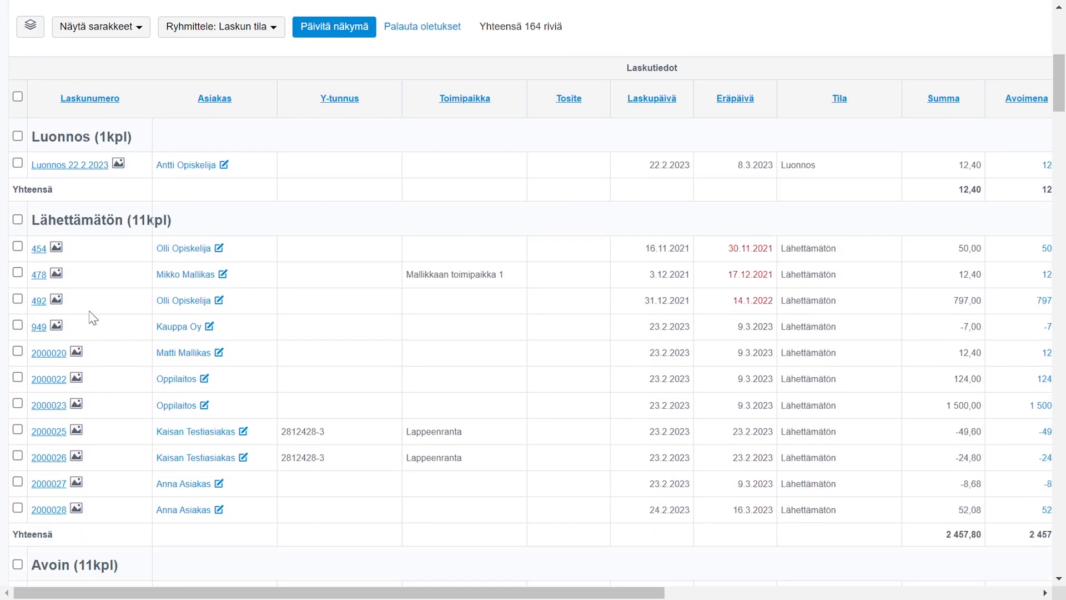
{"action": "left_click", "coordinate": [18, 272]}
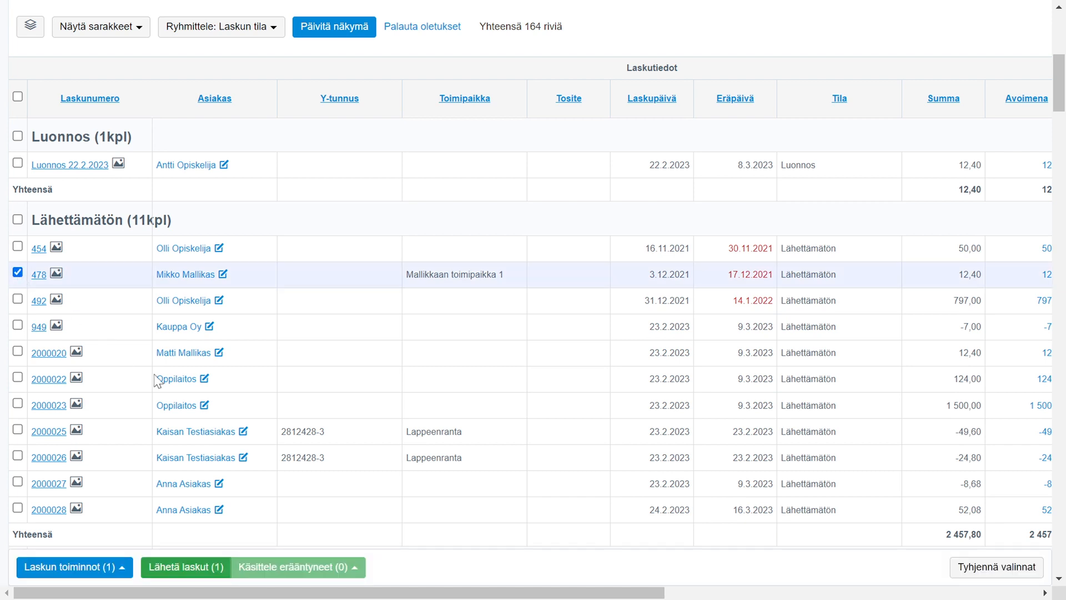
{"action": "left_click_drag", "start_coordinate": [480, 596], "coordinate": [884, 583]}
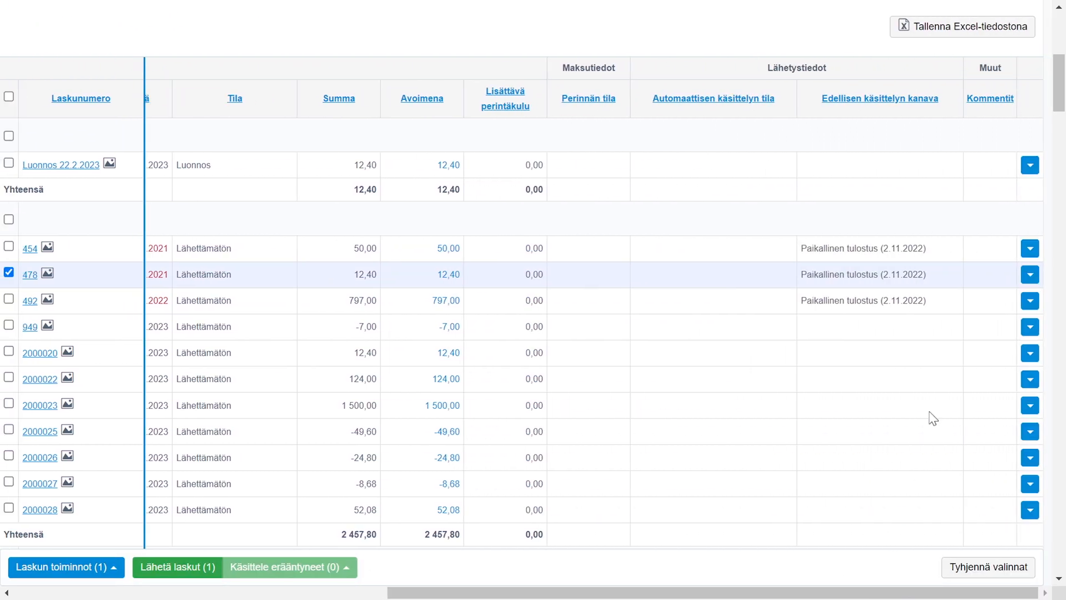
{"action": "left_click", "coordinate": [1029, 275]}
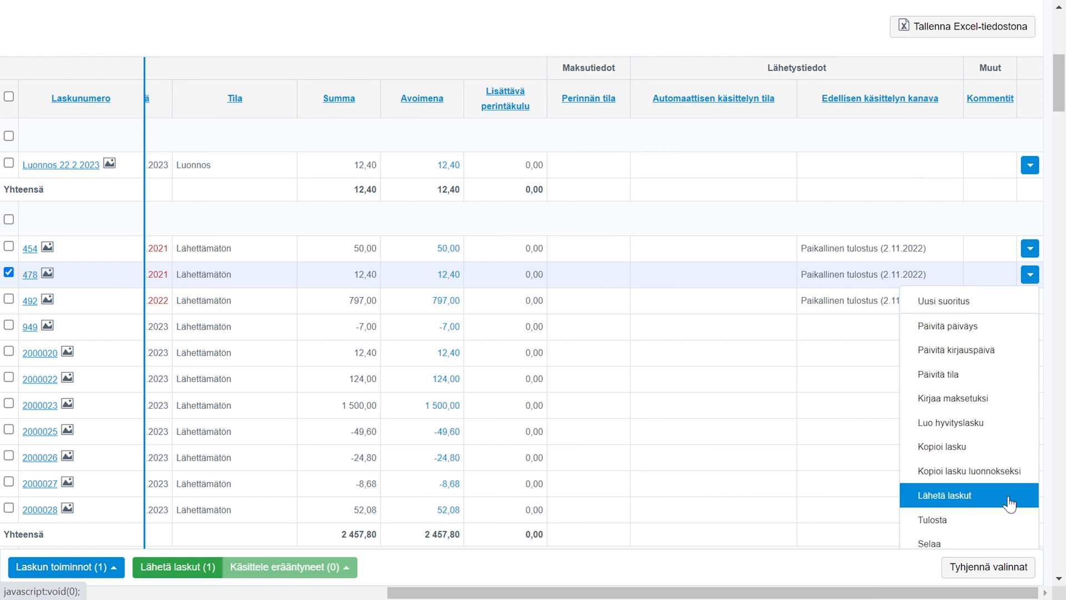
{"action": "left_click_drag", "start_coordinate": [674, 592], "coordinate": [300, 593]}
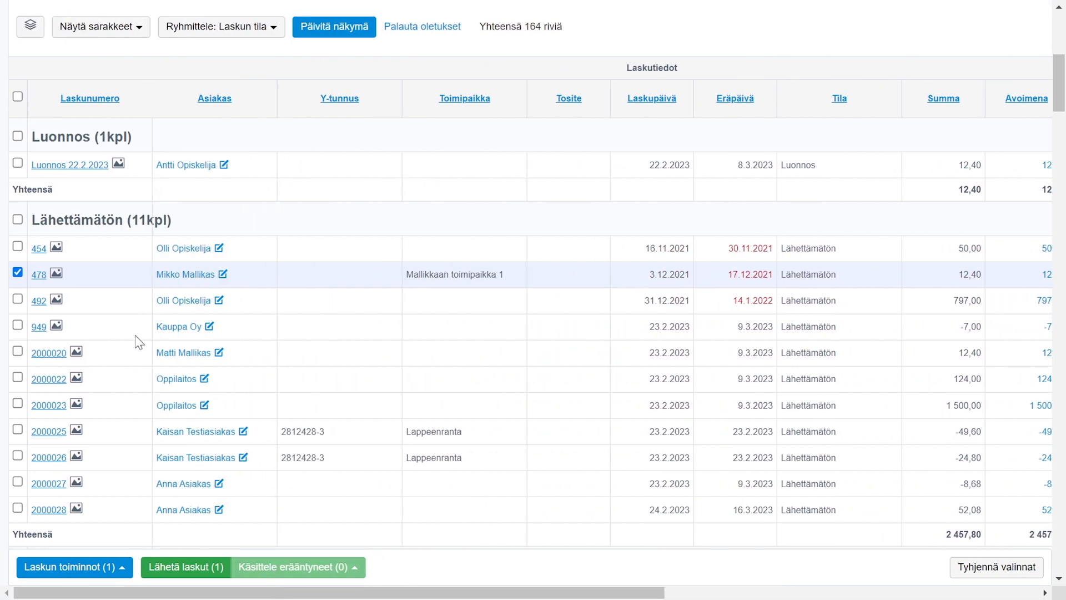
{"action": "left_click", "coordinate": [18, 272]}
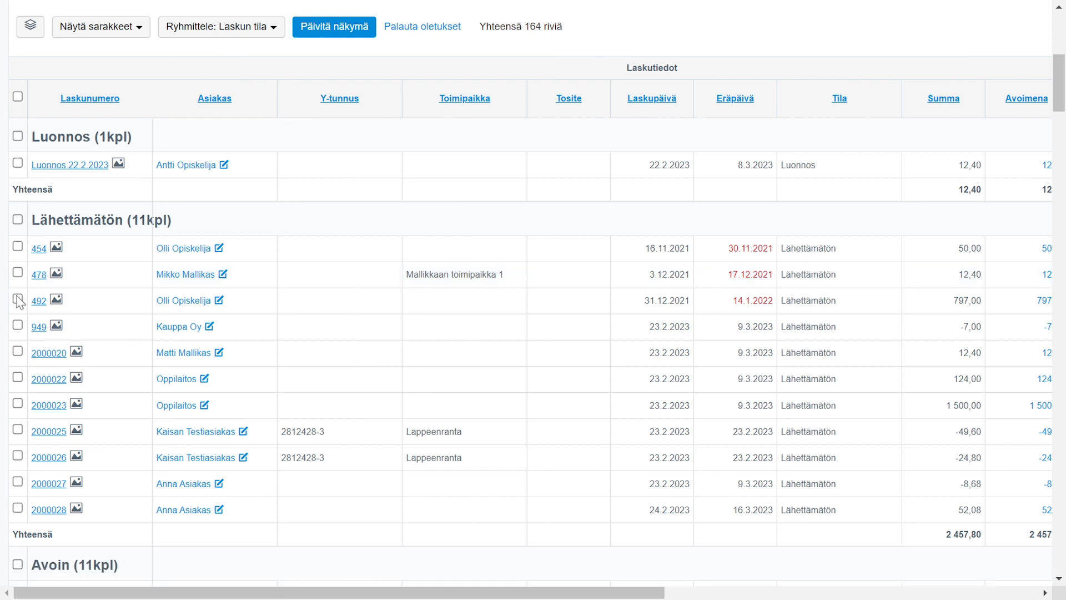
Select unsent invoices 2000020, 2000022, 2000023, 2000026 and 2000028 and bring them into the sending process
{"action": "left_click", "coordinate": [18, 378]}
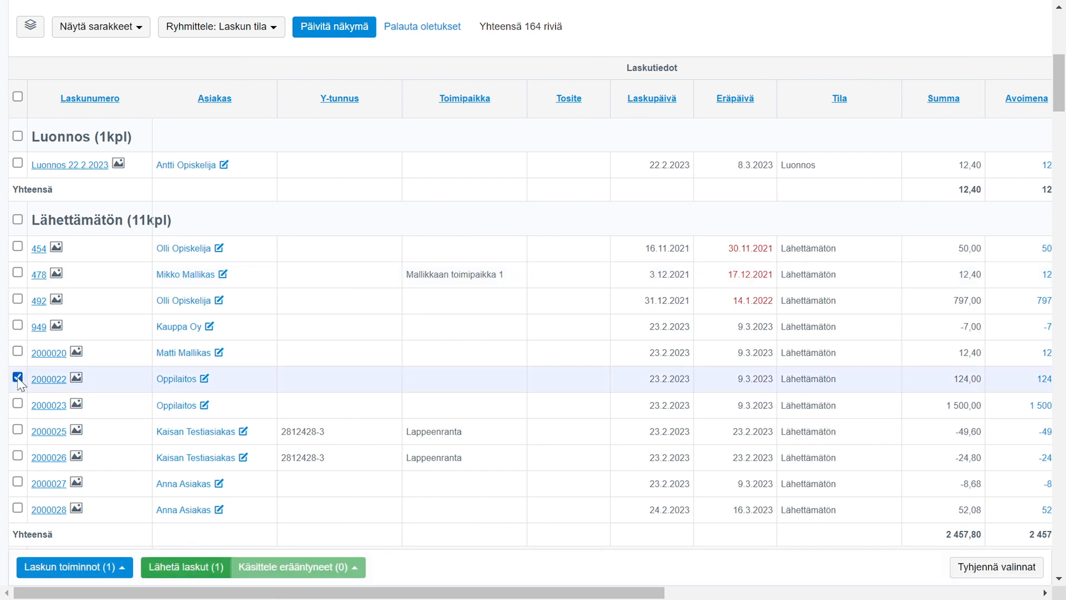
{"action": "left_click", "coordinate": [17, 403]}
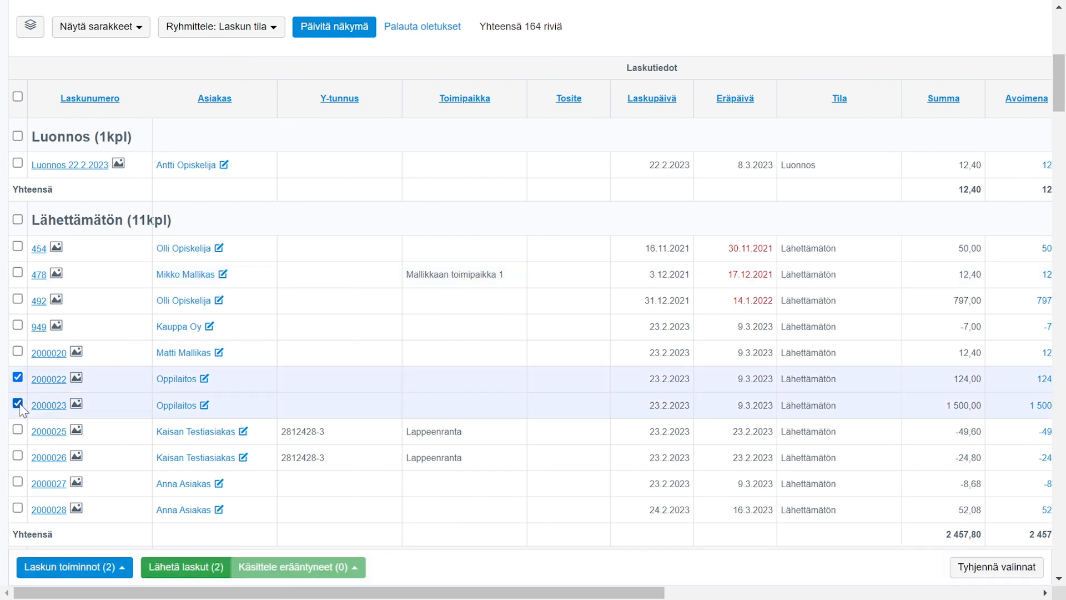
{"action": "left_click", "coordinate": [18, 351]}
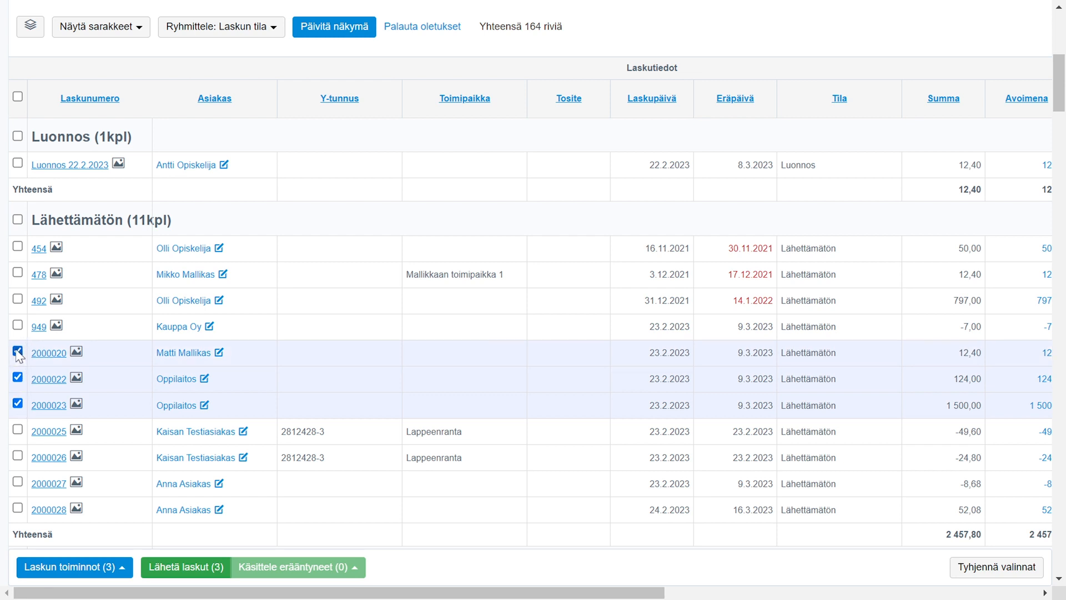
{"action": "left_click", "coordinate": [17, 458]}
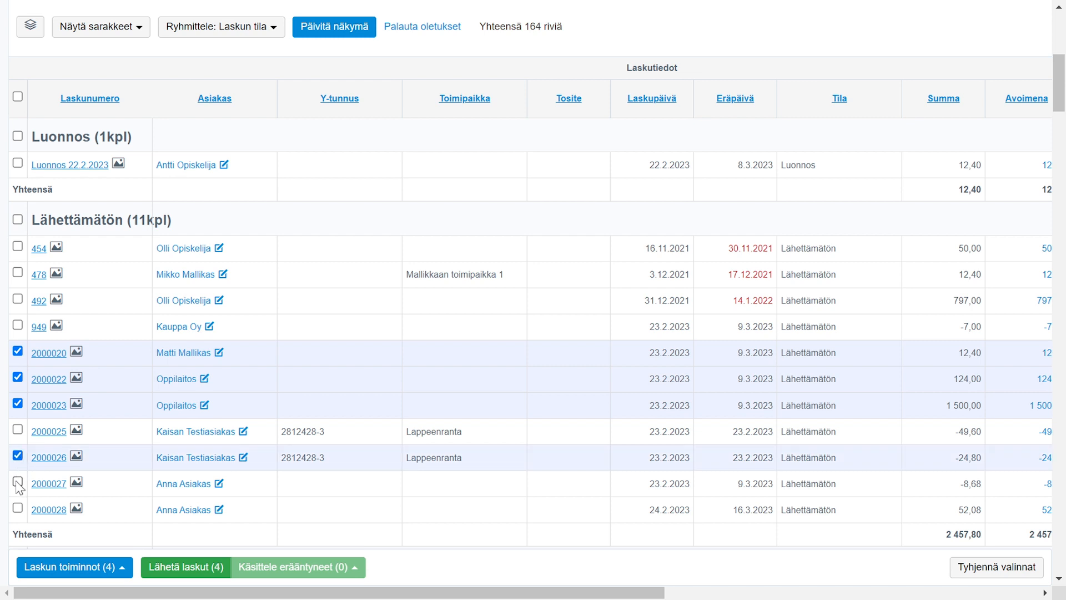
{"action": "left_click", "coordinate": [18, 508]}
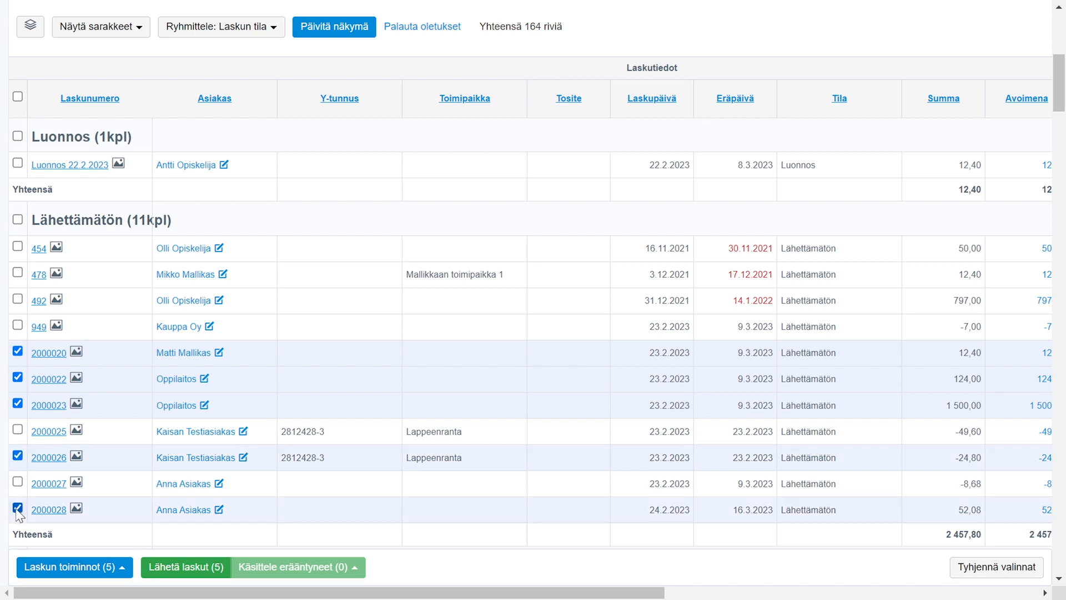
{"action": "left_click", "coordinate": [174, 575]}
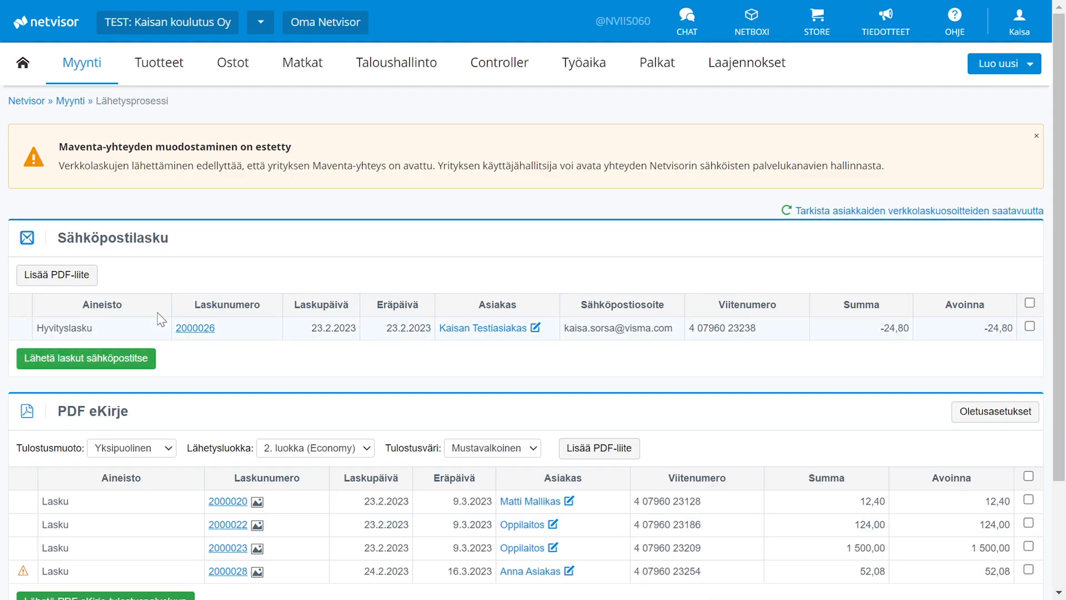
{"action": "left_click_drag", "start_coordinate": [176, 239], "coordinate": [56, 236]}
{"action": "left_click_drag", "start_coordinate": [60, 409], "coordinate": [155, 420]}
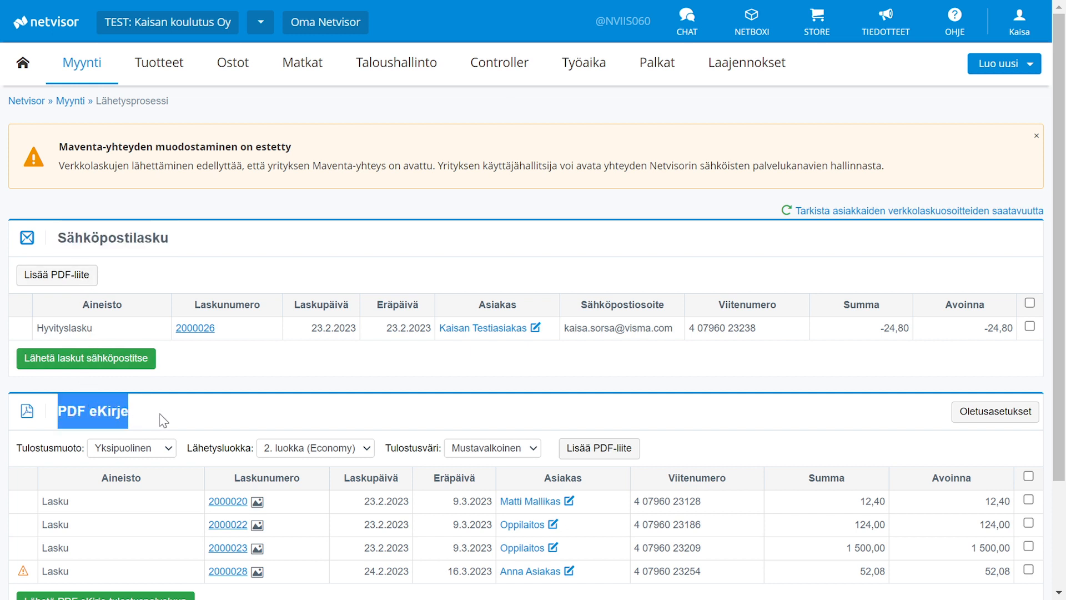
{"action": "left_click", "coordinate": [163, 420]}
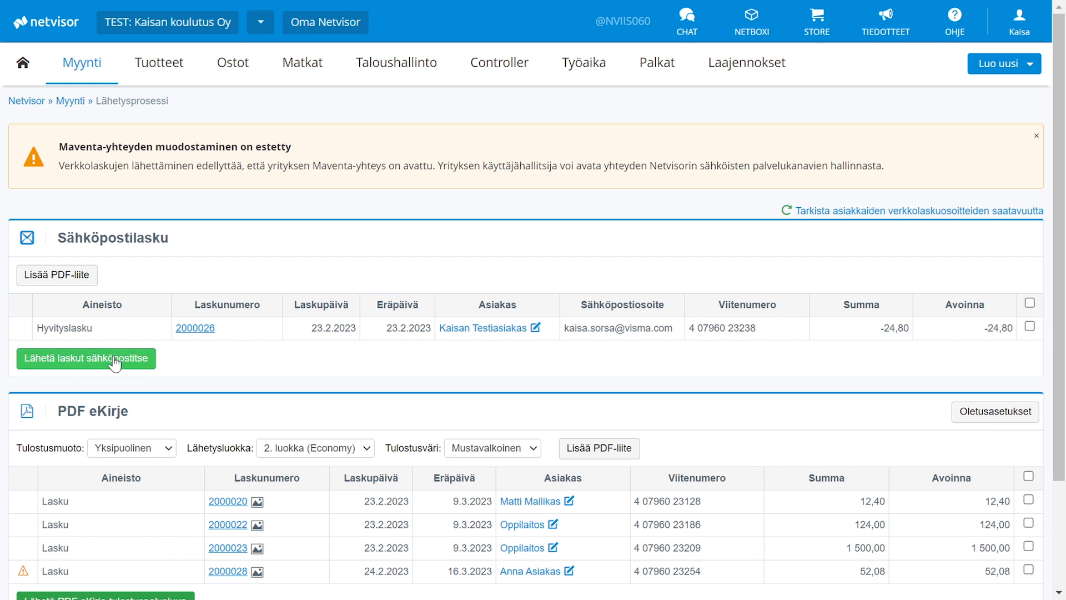
Set the PDF eKirje sending class to 1. luokka (Priority) and the print colour to Värillinen
{"action": "scroll", "coordinate": [115, 363], "scroll_direction": "down", "scroll_amount": 3}
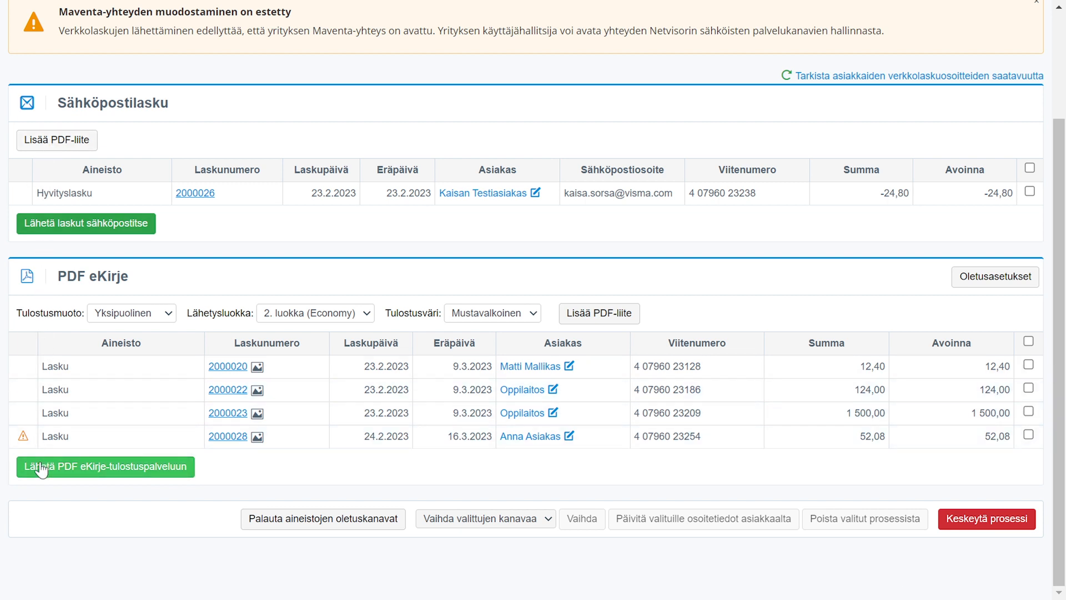
{"action": "left_click", "coordinate": [168, 315]}
{"action": "left_click", "coordinate": [167, 315]}
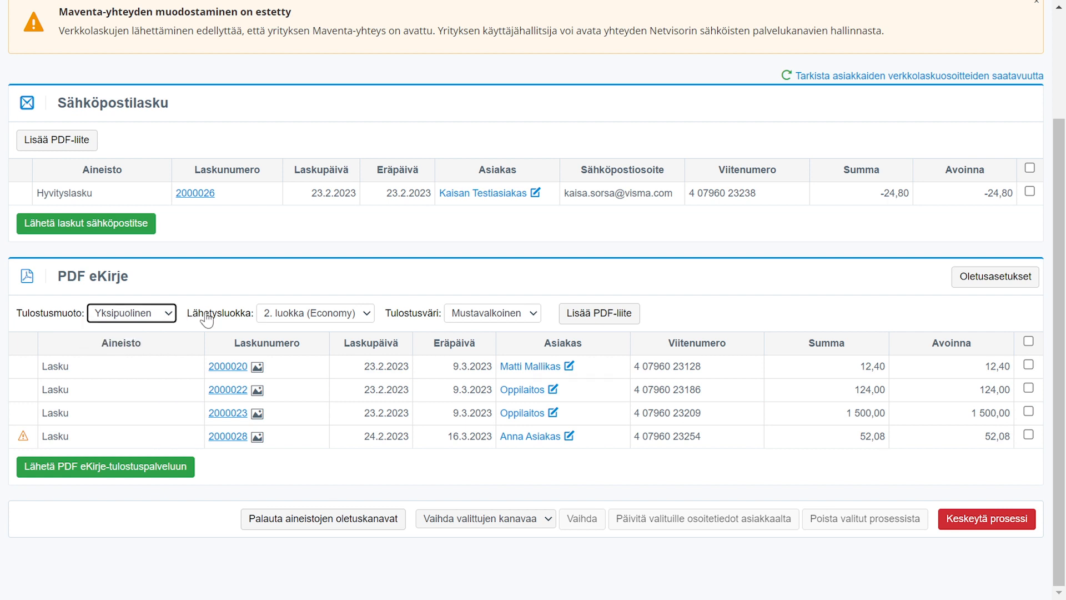
{"action": "left_click", "coordinate": [370, 315]}
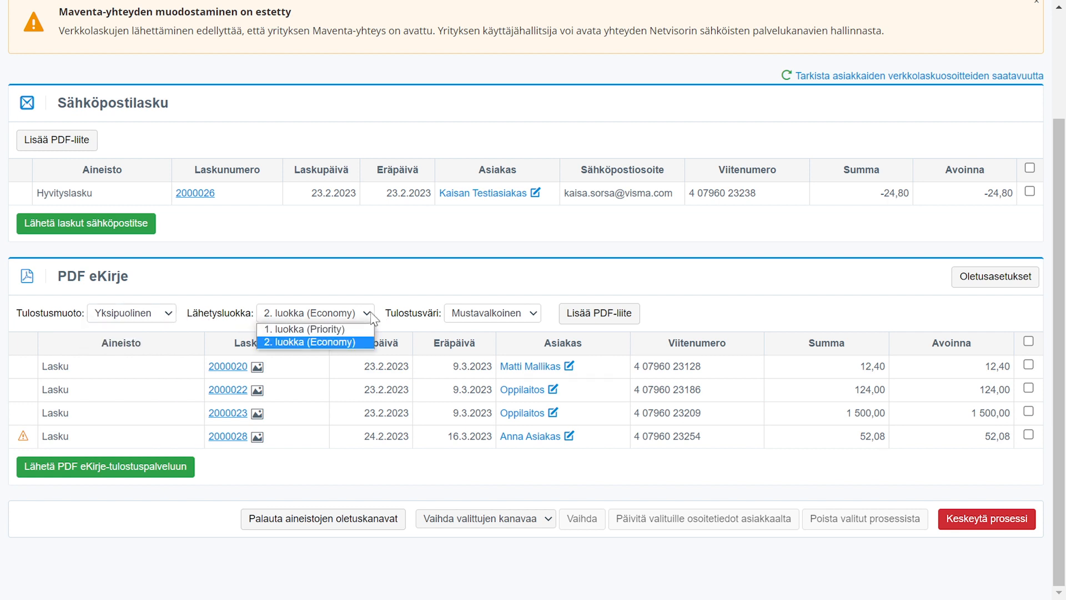
{"action": "left_click", "coordinate": [360, 328]}
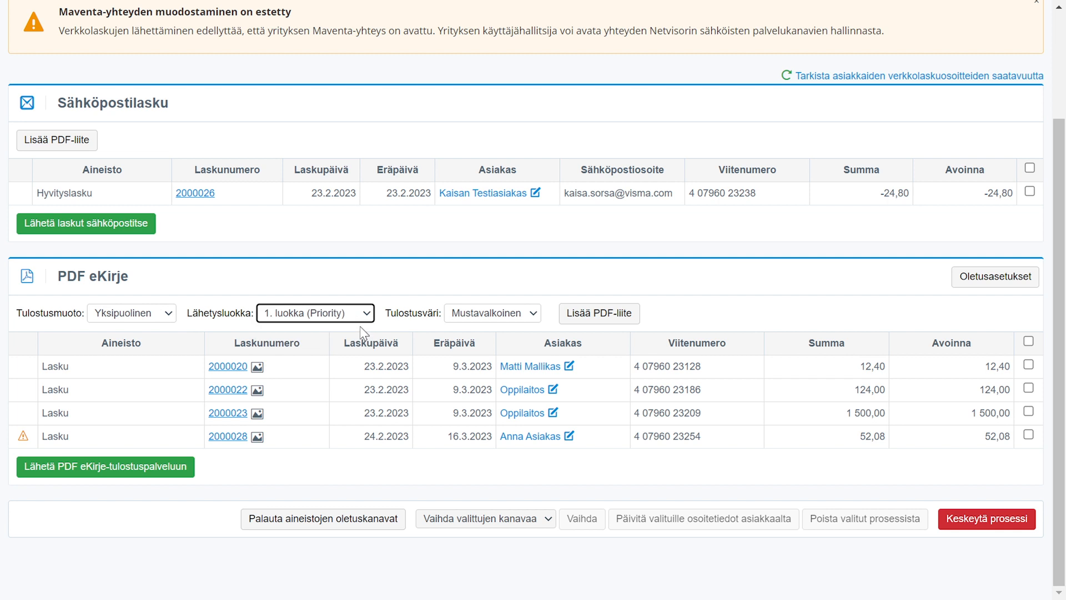
{"action": "left_click", "coordinate": [496, 320]}
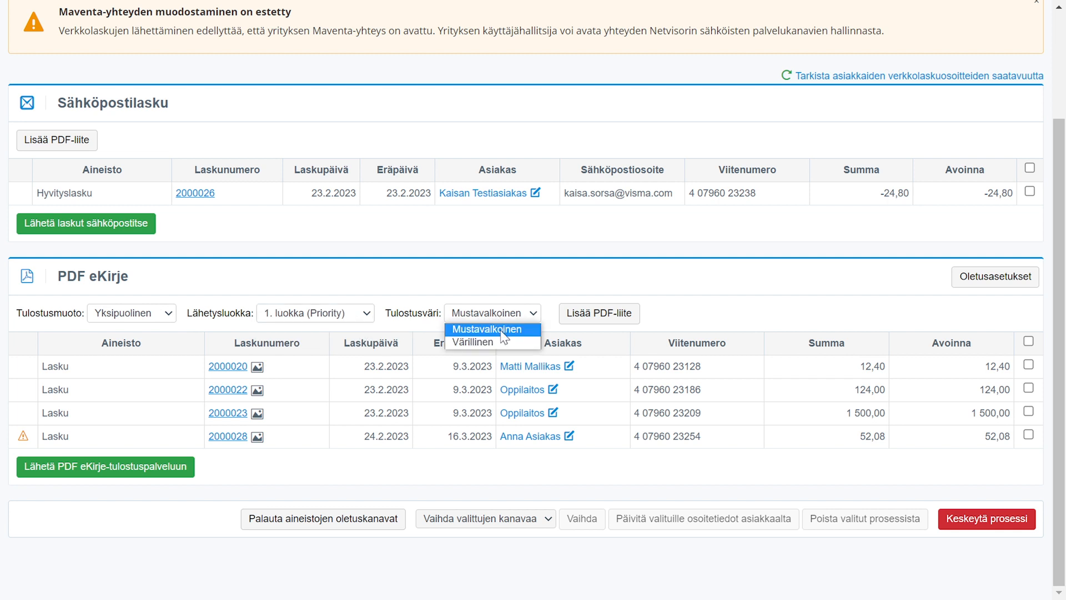
{"action": "left_click", "coordinate": [506, 343]}
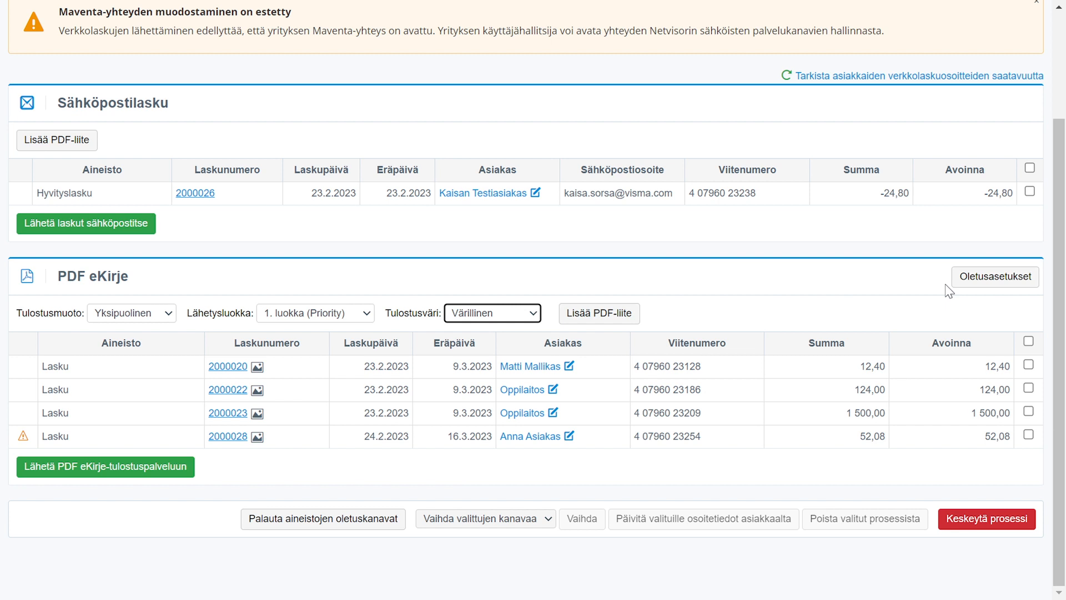
Change the sending channel of all PDF eKirje invoices to Paikallinen tulostus
{"action": "left_click", "coordinate": [1029, 342]}
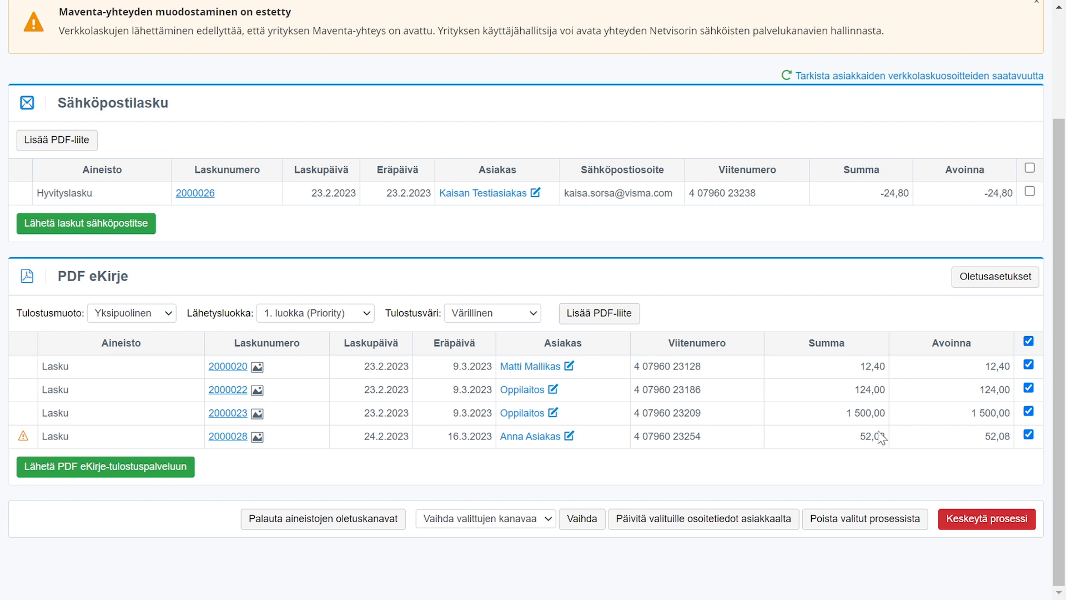
{"action": "left_click", "coordinate": [537, 522]}
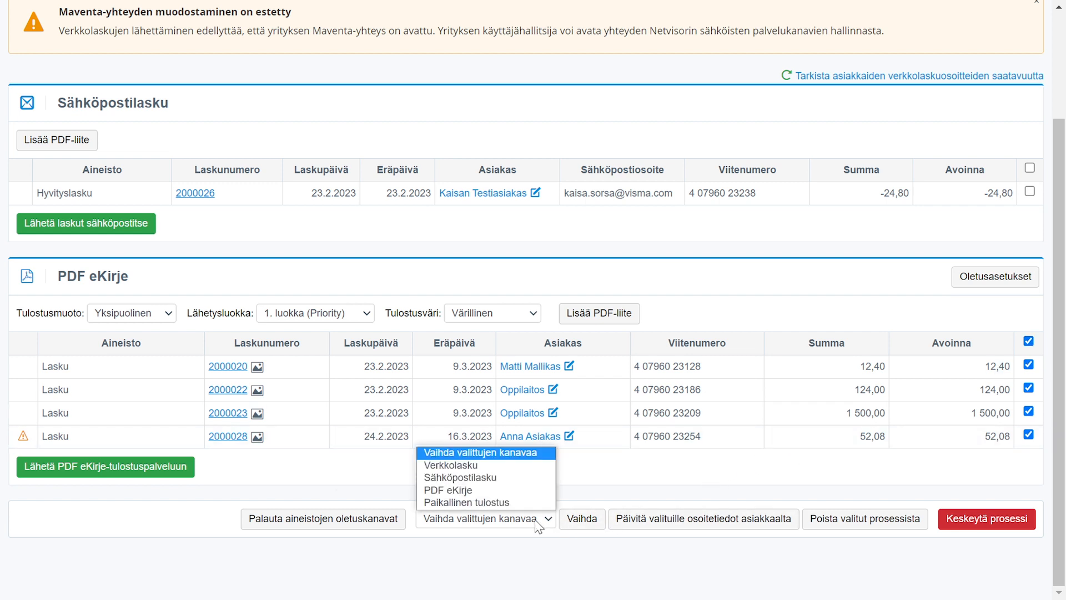
{"action": "left_click", "coordinate": [537, 502]}
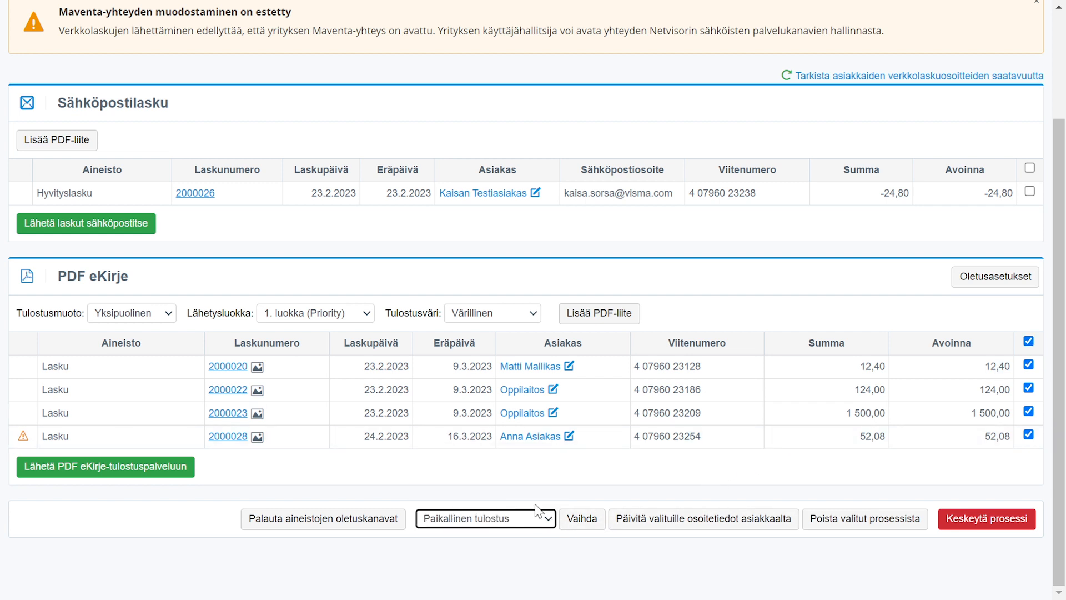
{"action": "left_click", "coordinate": [580, 522]}
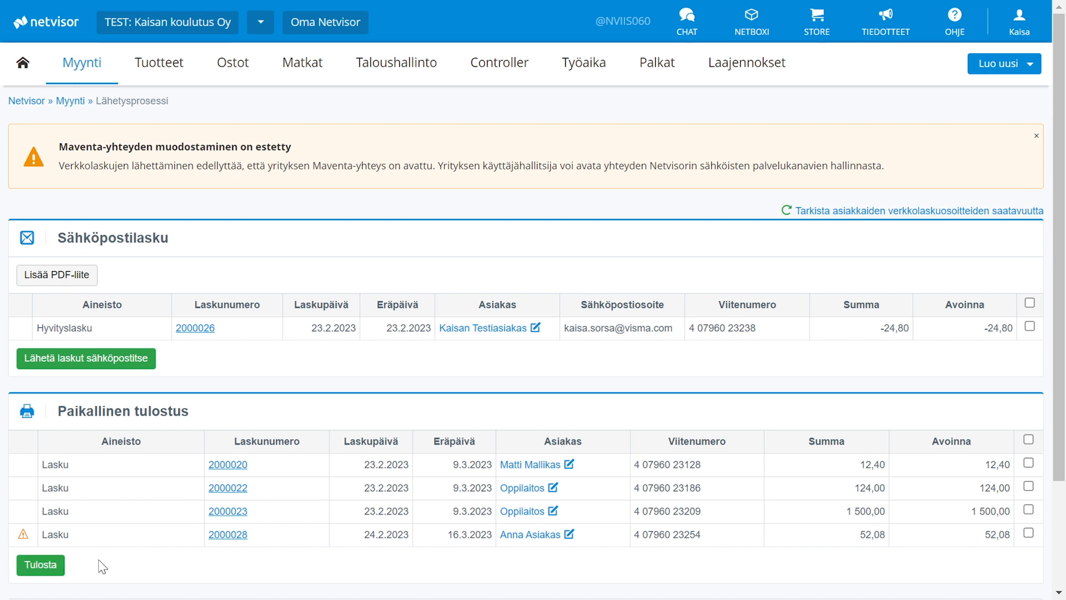
Remove credit invoice 2000026 in the Sähköpostilasku group from the sending process
{"action": "scroll", "coordinate": [100, 567], "scroll_direction": "down", "scroll_amount": 2}
{"action": "scroll", "coordinate": [102, 566], "scroll_direction": "down", "scroll_amount": 2}
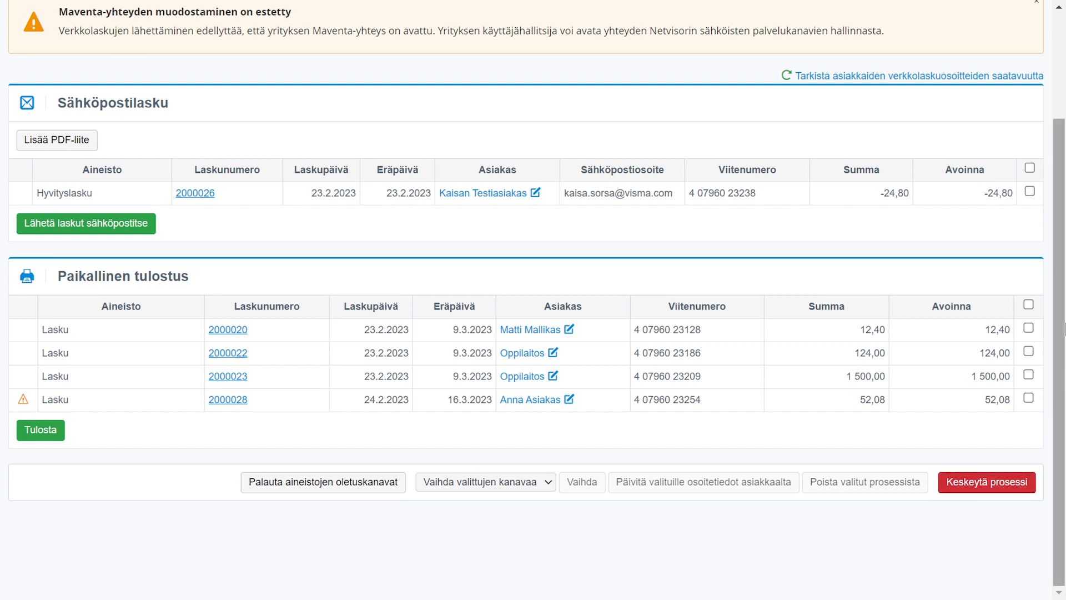
{"action": "left_click", "coordinate": [1030, 192]}
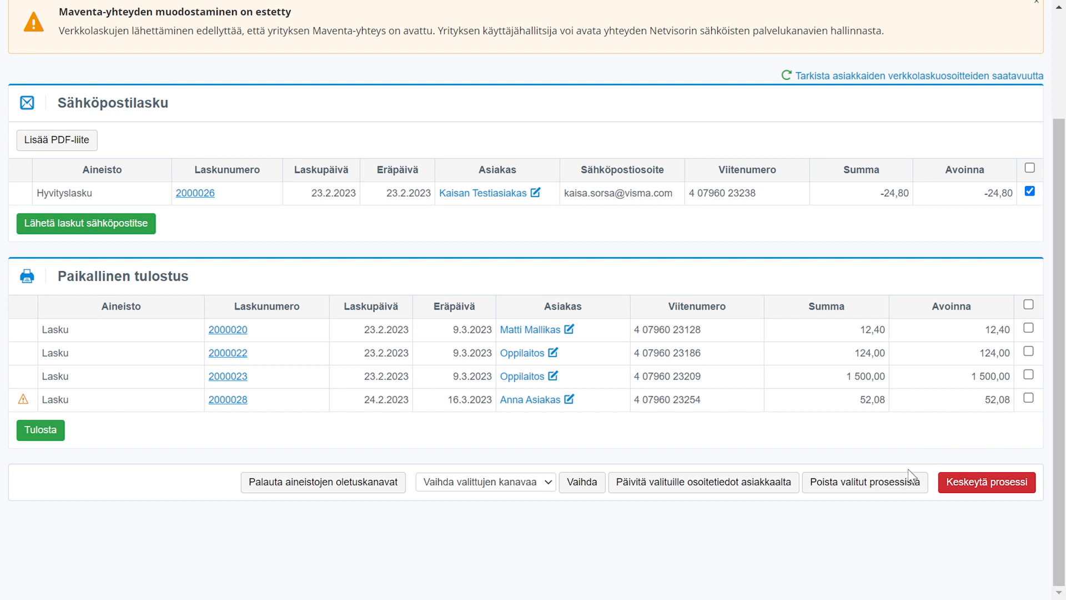
{"action": "left_click", "coordinate": [896, 488]}
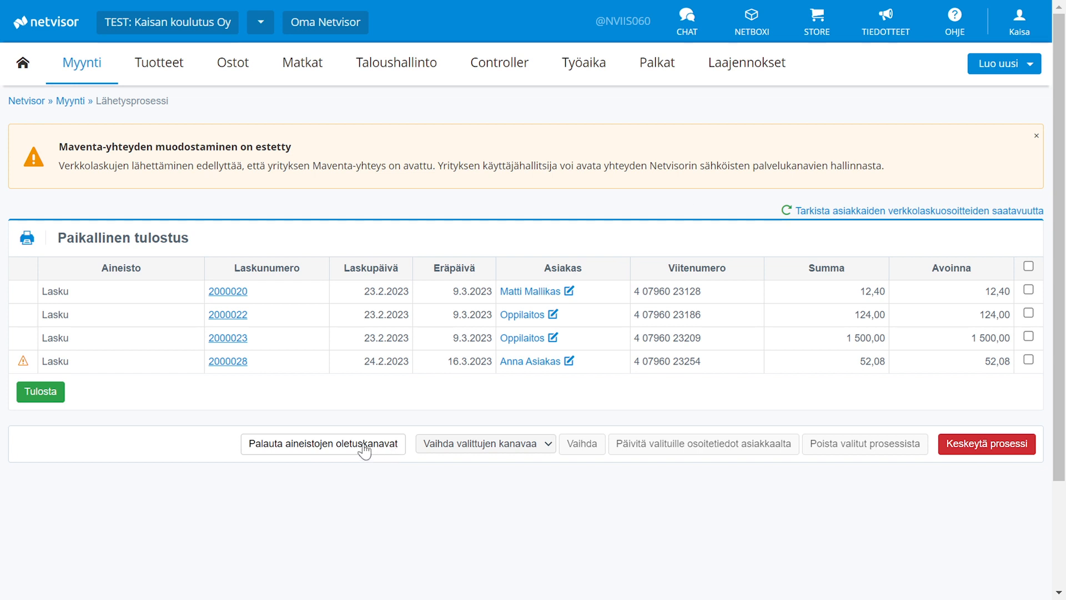
Print the invoices in the Paikallinen tulostus group and close the PDF preview
{"action": "left_click", "coordinate": [48, 395]}
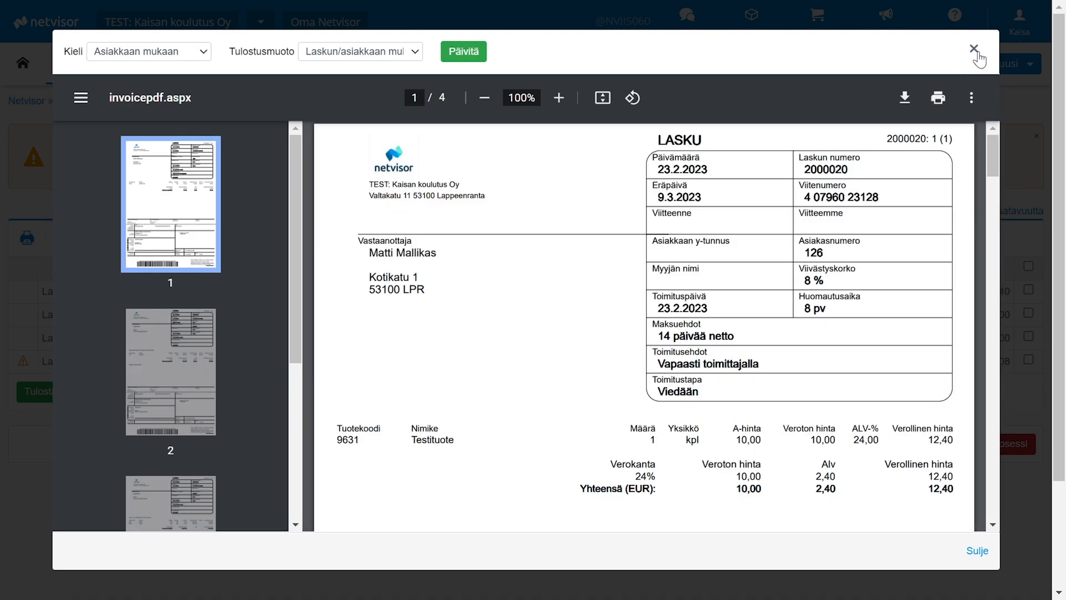
{"action": "left_click", "coordinate": [974, 50]}
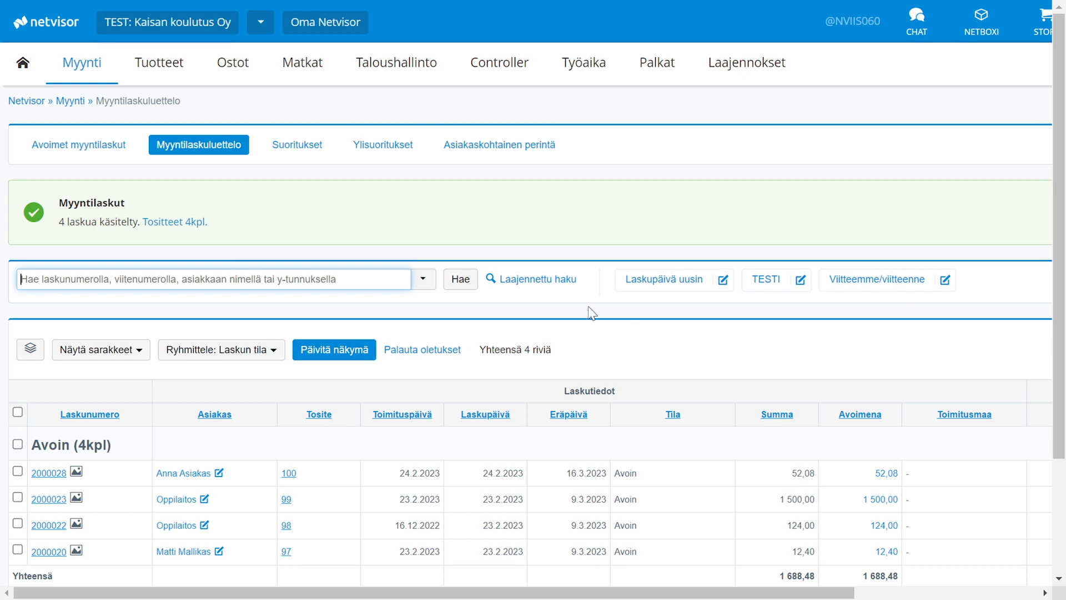
View the vouchers created for the processed invoices and return to the open sales invoices (Avoimet myyntilaskut)
{"action": "left_click", "coordinate": [167, 224]}
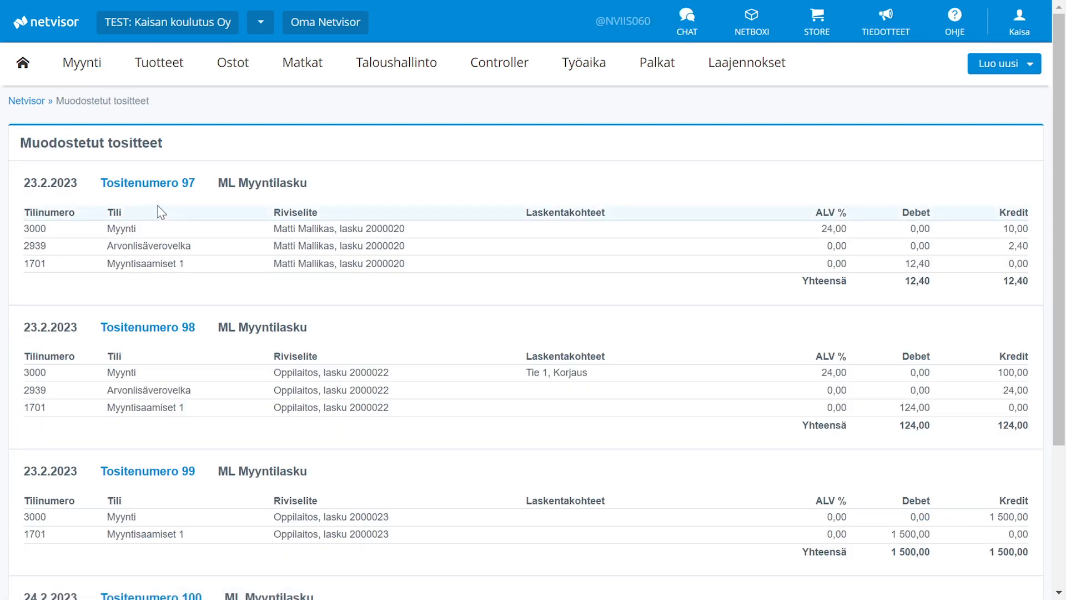
{"action": "left_click", "coordinate": [89, 66]}
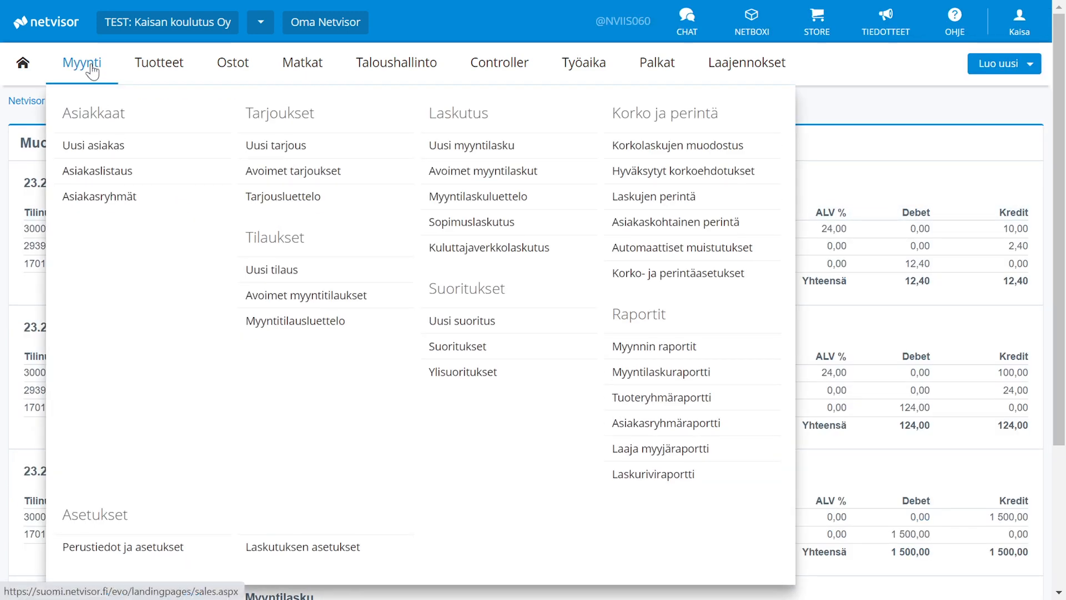
{"action": "left_click", "coordinate": [453, 177]}
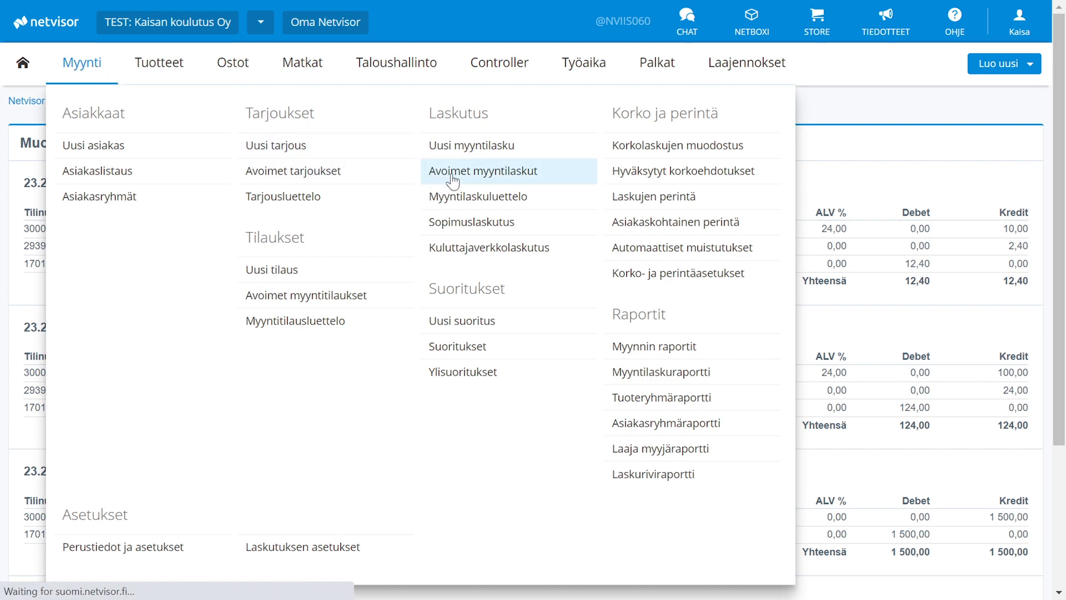